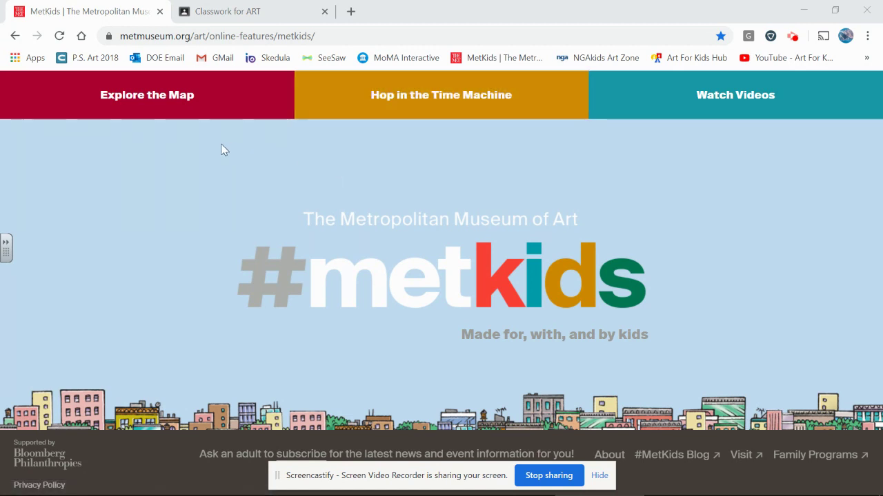
Step: Open the museum explore map and pan over to the Egyptian galleries
{"action": "left_click", "coordinate": [145, 110]}
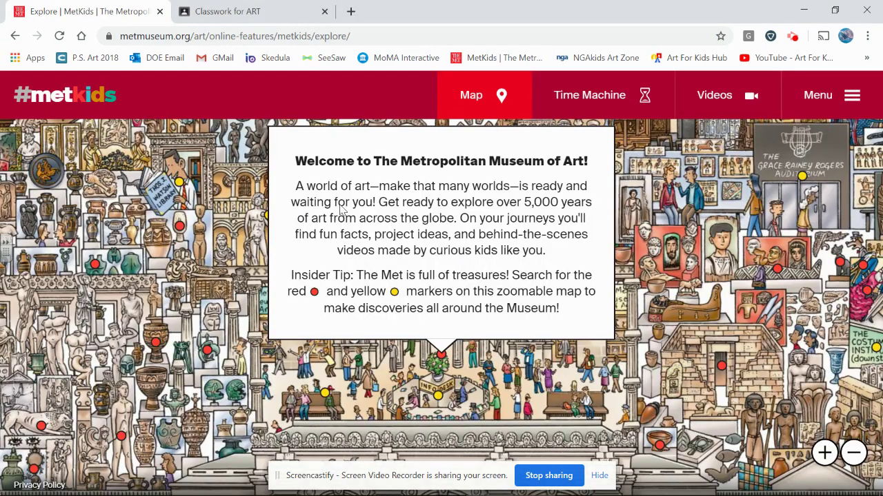
{"action": "left_click_drag", "start_coordinate": [782, 314], "coordinate": [481, 295]}
{"action": "left_click_drag", "start_coordinate": [541, 299], "coordinate": [405, 296]}
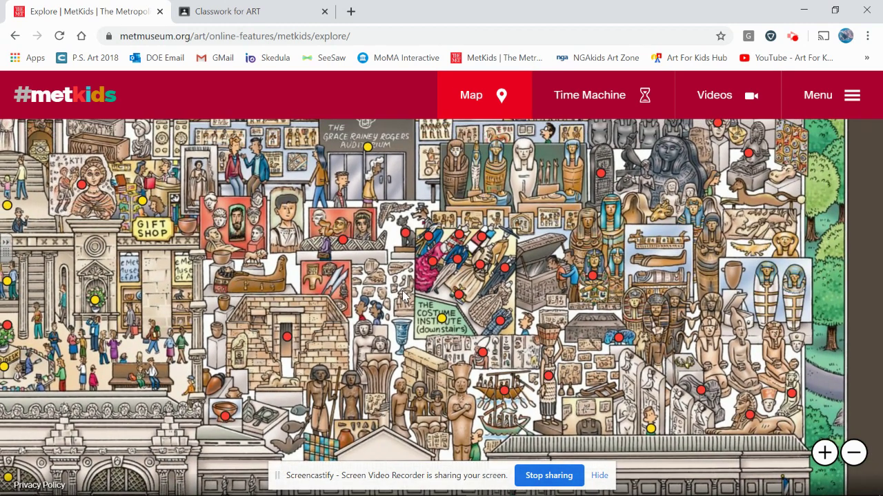
Step: Open Mummy with Panel Painting and read its details: A.D. 80–100, Egypt, Gallery 137
{"action": "left_click", "coordinate": [343, 242]}
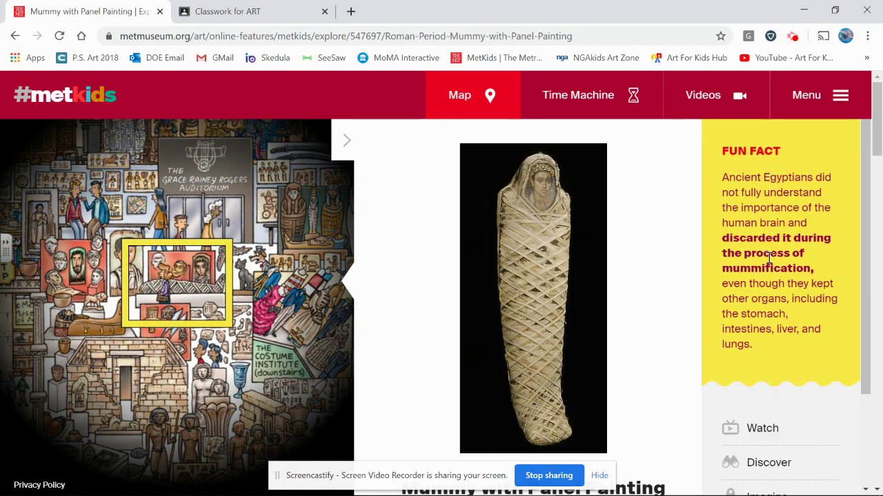
{"action": "scroll", "coordinate": [660, 310], "scroll_direction": "down", "scroll_amount": 5}
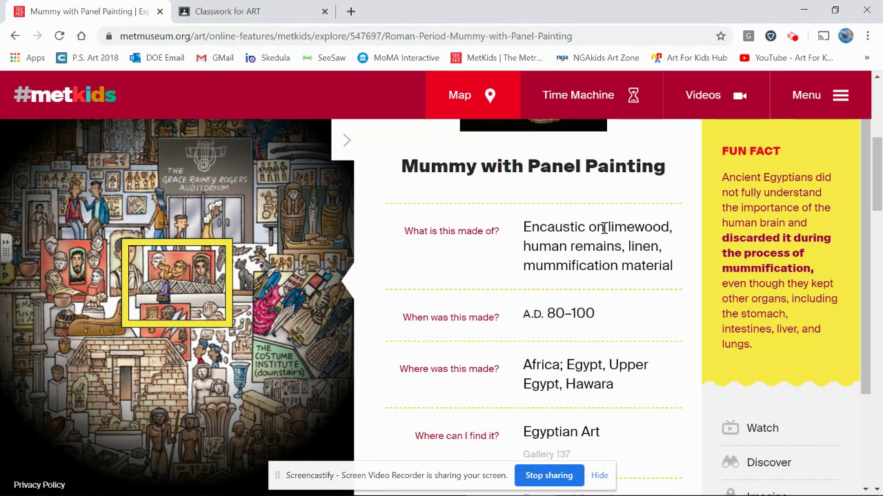
{"action": "scroll", "coordinate": [604, 280], "scroll_direction": "down", "scroll_amount": 1}
{"action": "scroll", "coordinate": [603, 277], "scroll_direction": "down", "scroll_amount": 1}
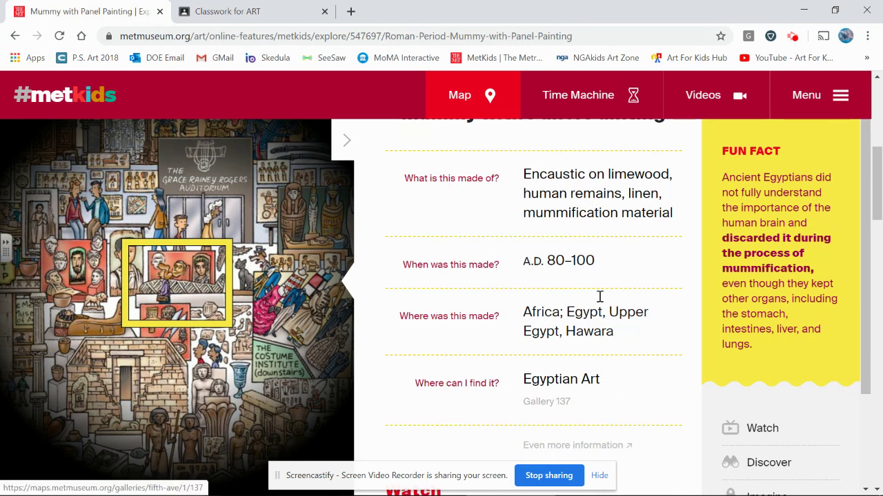
{"action": "scroll", "coordinate": [607, 257], "scroll_direction": "up", "scroll_amount": 5}
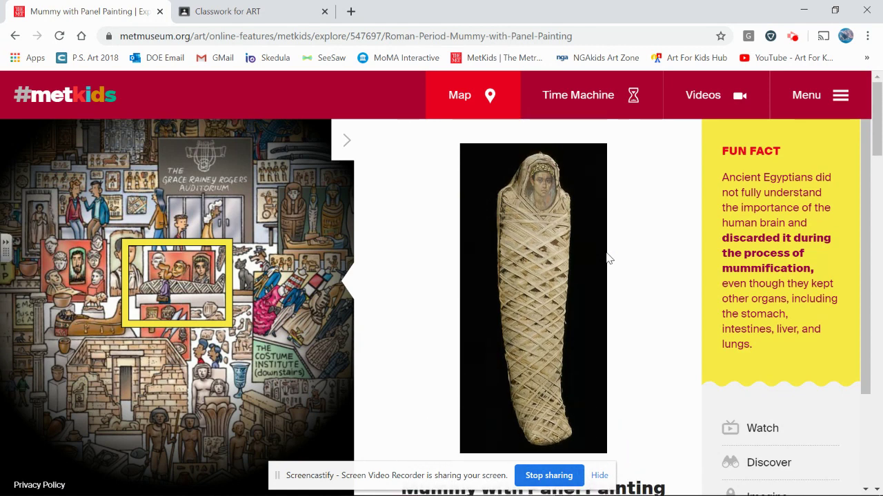
Step: Browse Watch Videos across all categories, then go home and enter Hop in the Time Machine
{"action": "left_click", "coordinate": [48, 102]}
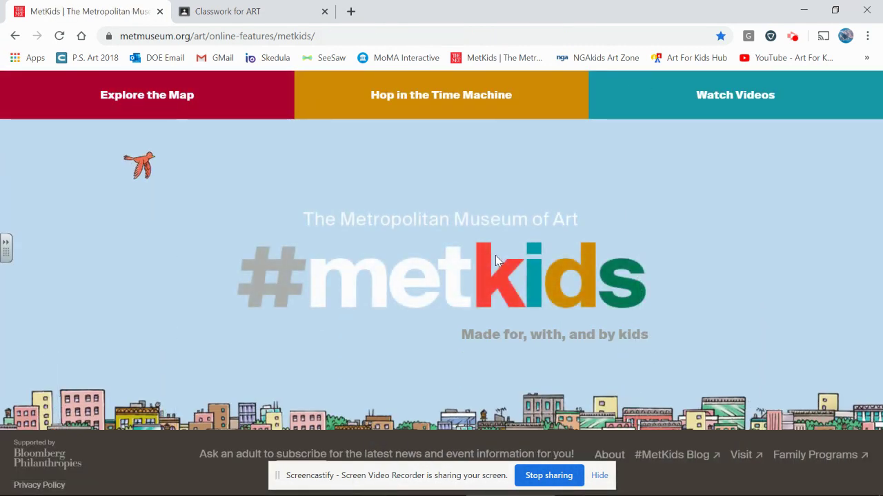
{"action": "left_click", "coordinate": [712, 95]}
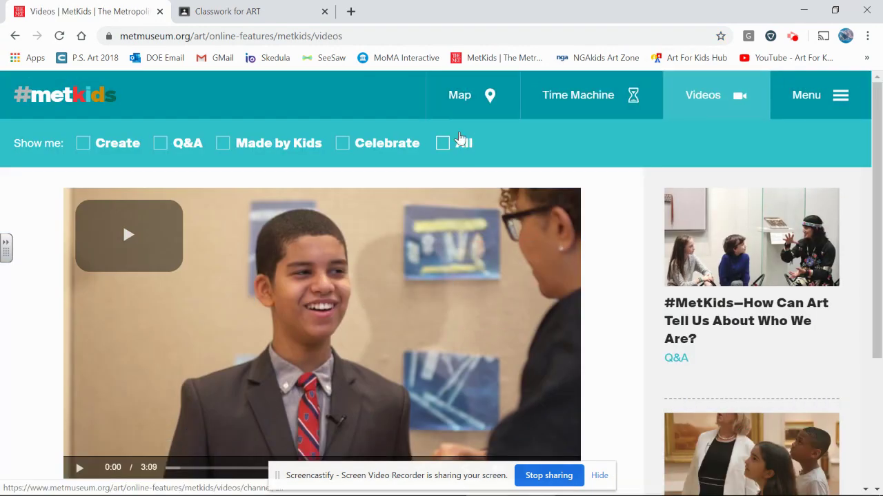
{"action": "left_click", "coordinate": [446, 142]}
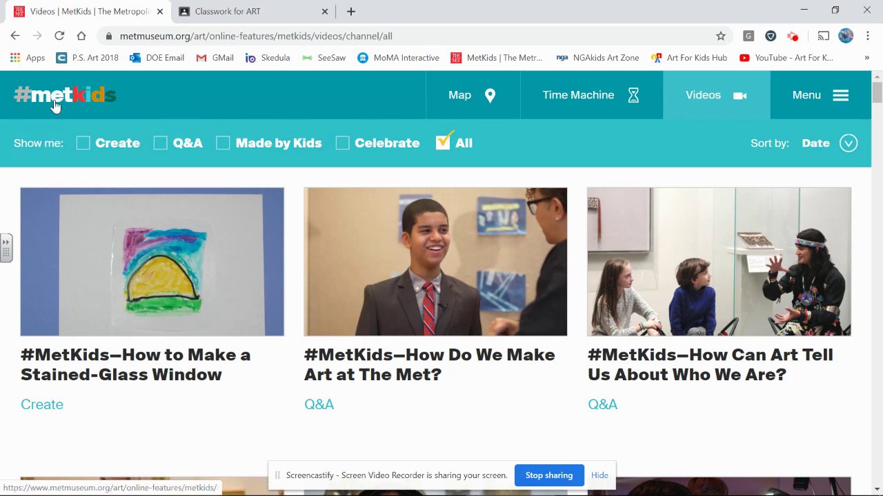
{"action": "left_click", "coordinate": [55, 102]}
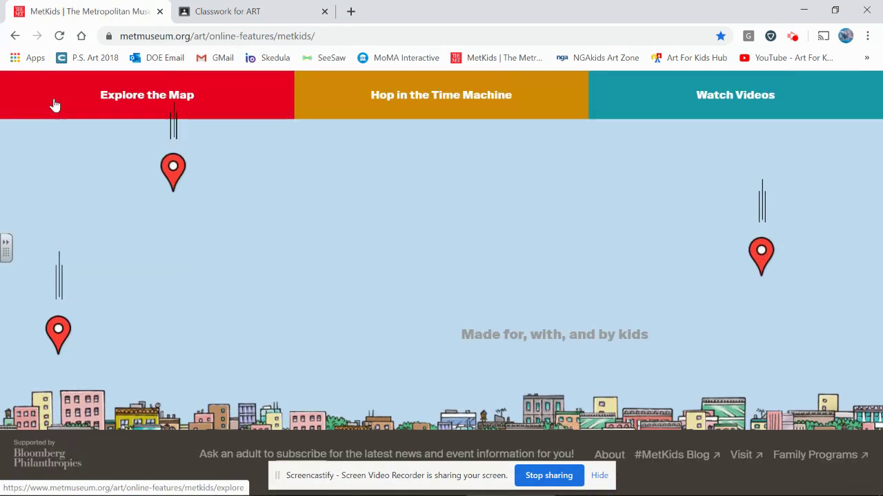
{"action": "left_click", "coordinate": [459, 106]}
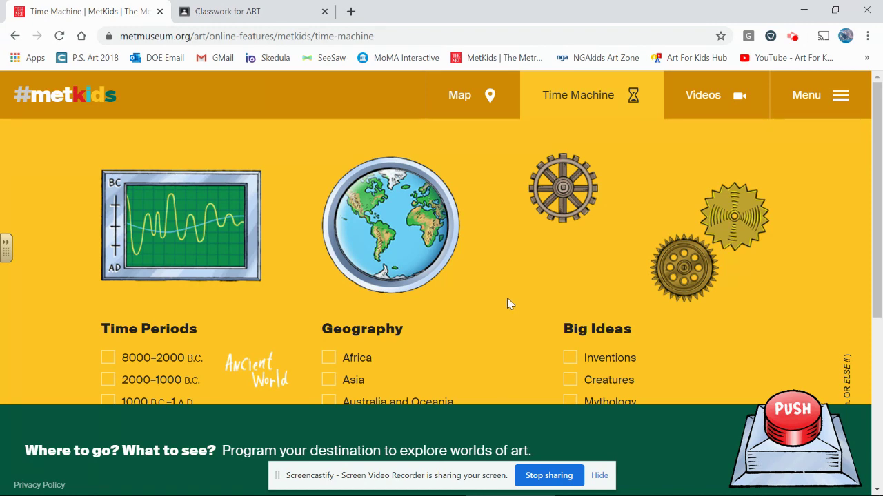
Step: Try the 1000 B.C.–1 A.D., Europe and Mythology filters in the Time Machine
{"action": "scroll", "coordinate": [507, 298], "scroll_direction": "down", "scroll_amount": 3}
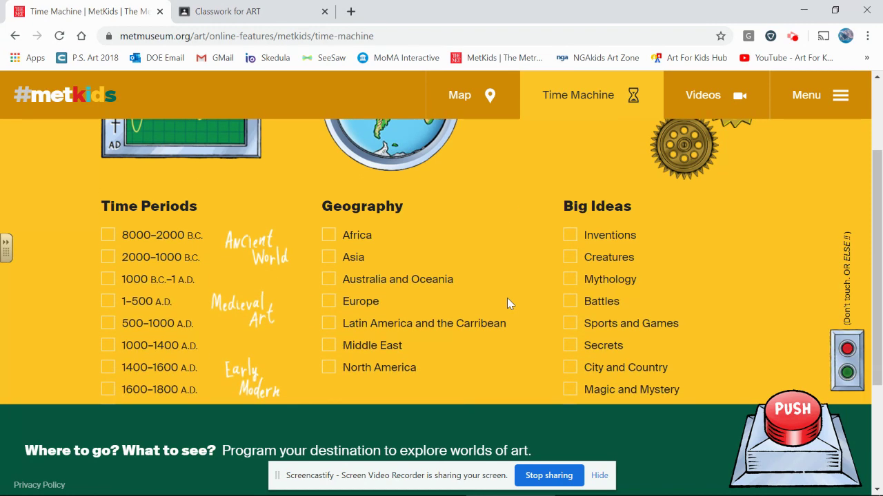
{"action": "scroll", "coordinate": [507, 304], "scroll_direction": "down", "scroll_amount": 2}
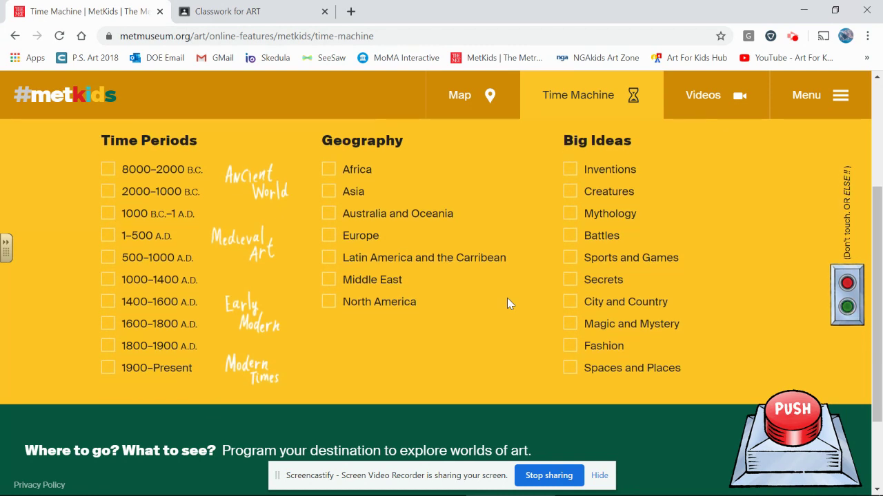
{"action": "left_click", "coordinate": [108, 213]}
{"action": "left_click", "coordinate": [329, 236]}
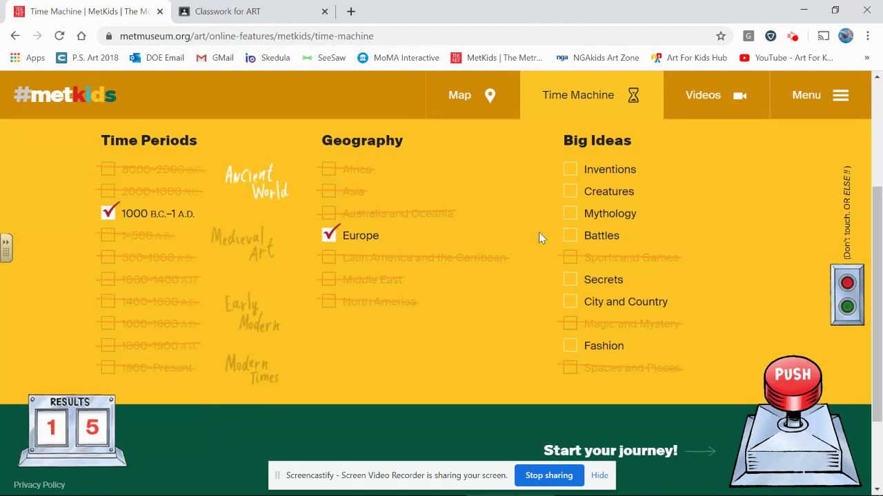
{"action": "left_click", "coordinate": [568, 216]}
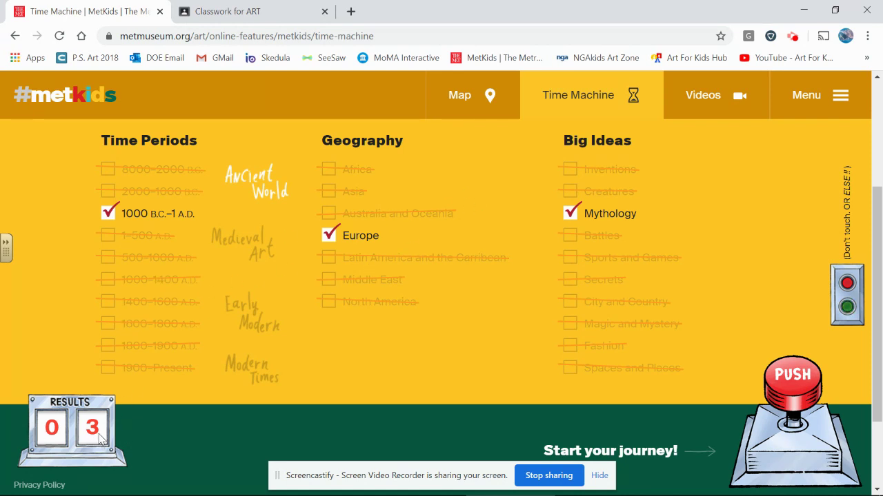
Step: Clear those filters and run the Time Machine for 2000–1000 B.C. only
{"action": "left_click", "coordinate": [108, 214]}
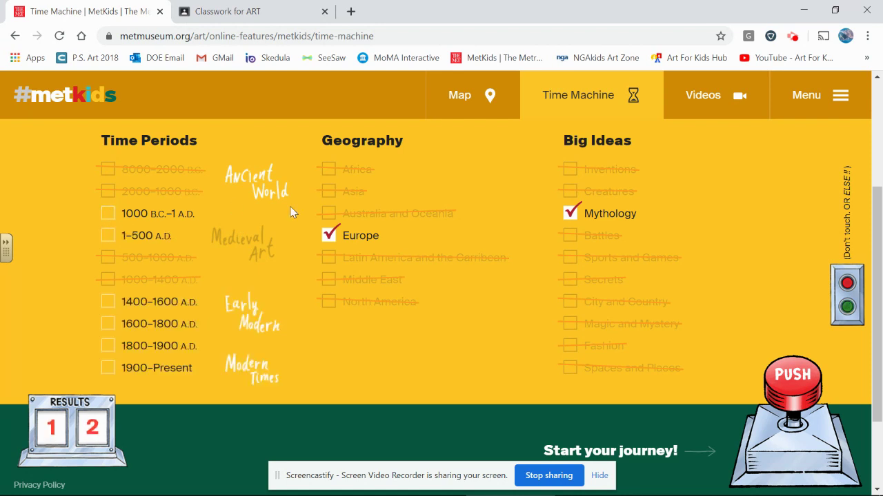
{"action": "left_click", "coordinate": [329, 235]}
{"action": "left_click", "coordinate": [572, 213]}
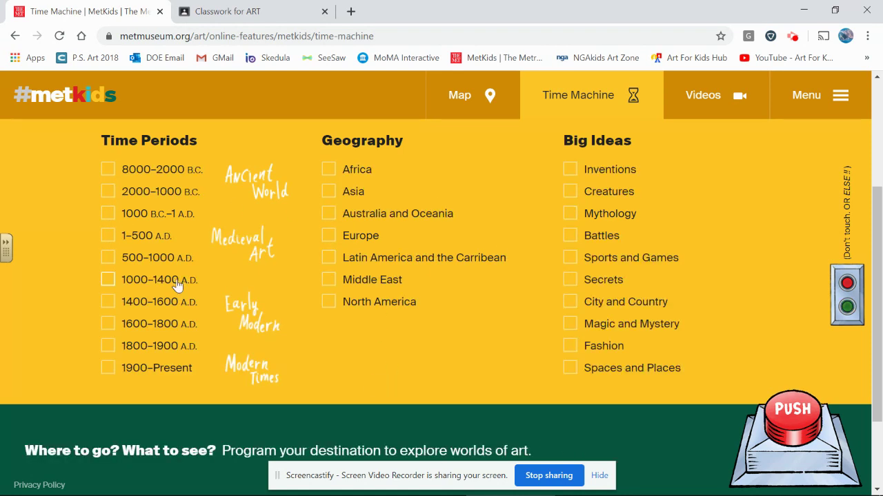
{"action": "left_click", "coordinate": [108, 198]}
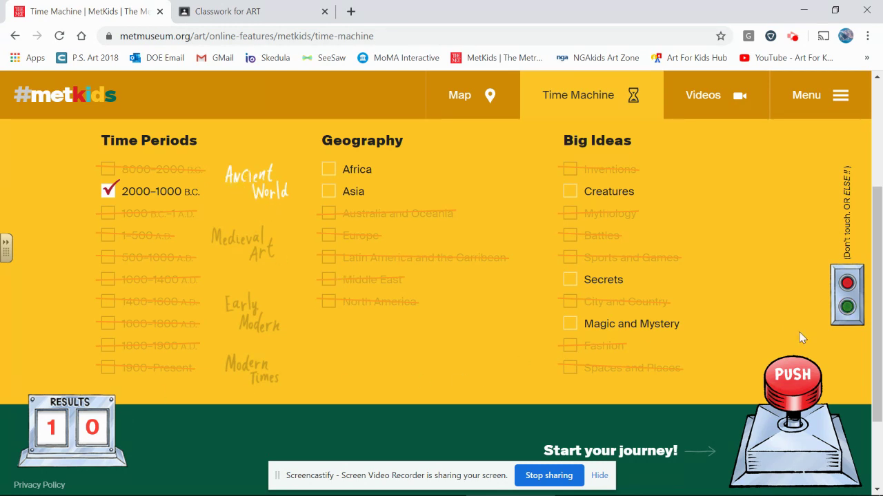
{"action": "left_click", "coordinate": [795, 381]}
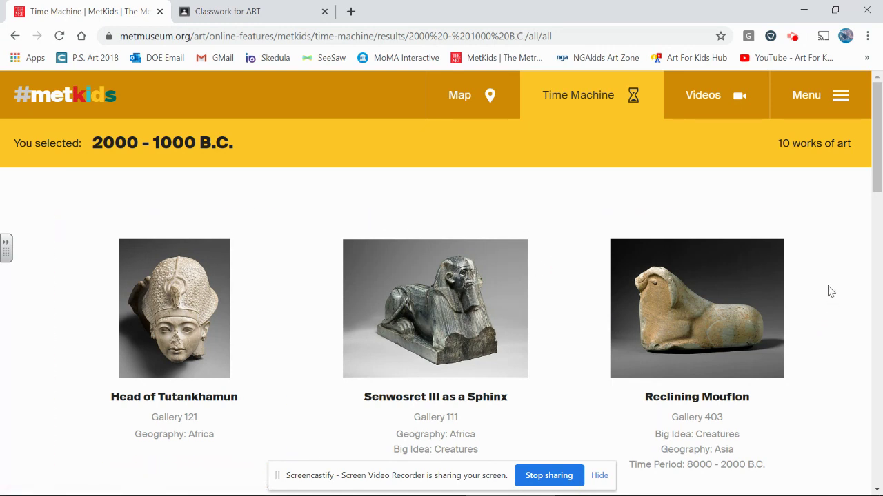
{"action": "scroll", "coordinate": [830, 291], "scroll_direction": "down", "scroll_amount": 2}
{"action": "scroll", "coordinate": [831, 291], "scroll_direction": "down", "scroll_amount": 2}
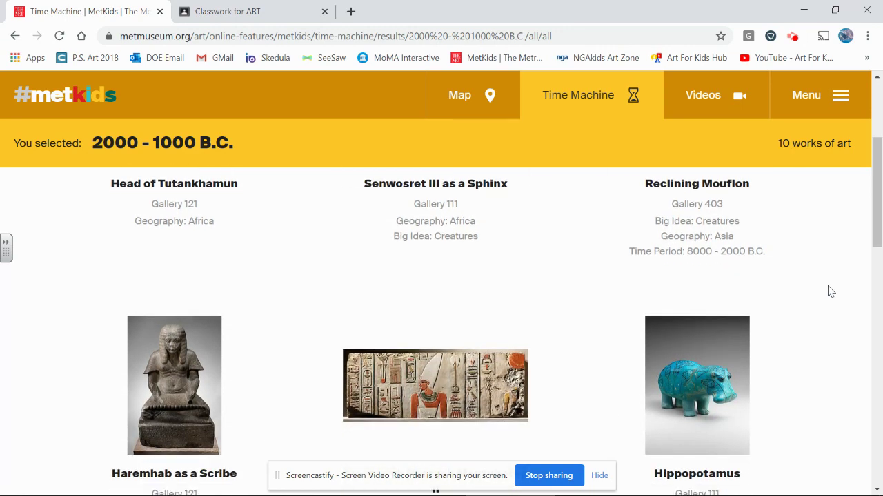
{"action": "scroll", "coordinate": [830, 291], "scroll_direction": "down", "scroll_amount": 2}
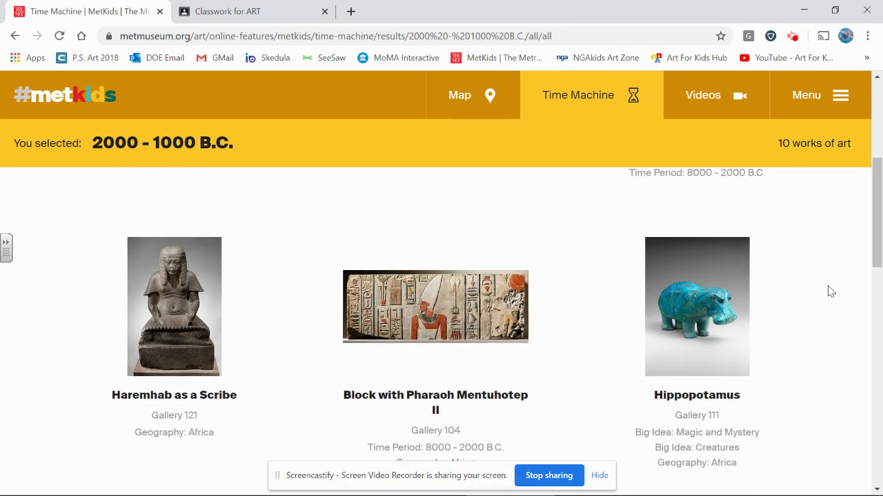
{"action": "scroll", "coordinate": [831, 291], "scroll_direction": "down", "scroll_amount": 1}
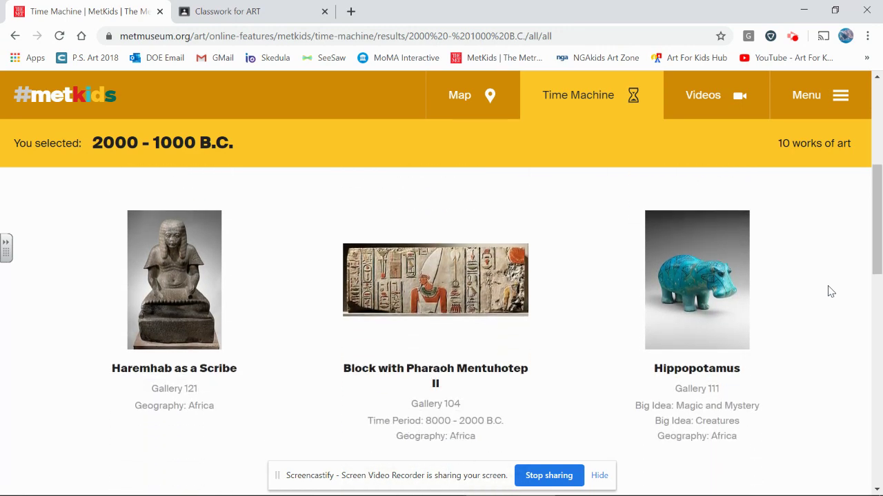
{"action": "left_click", "coordinate": [711, 332]}
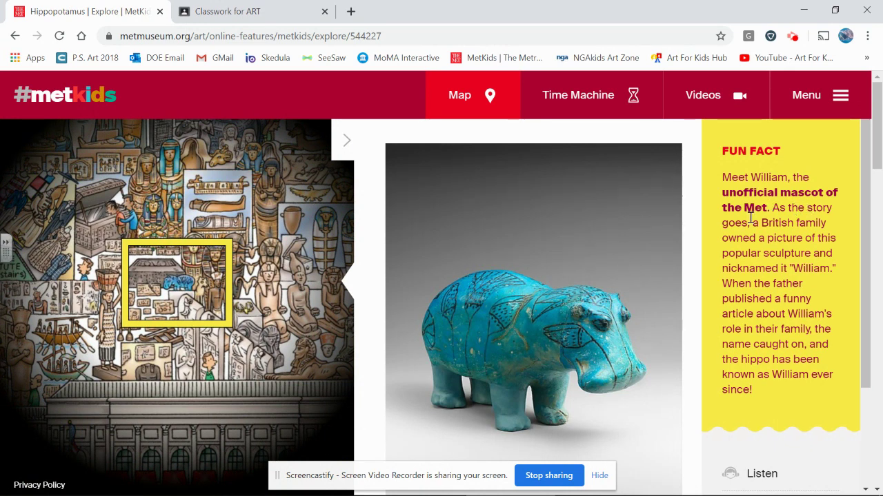
{"action": "scroll", "coordinate": [669, 340], "scroll_direction": "down", "scroll_amount": 4}
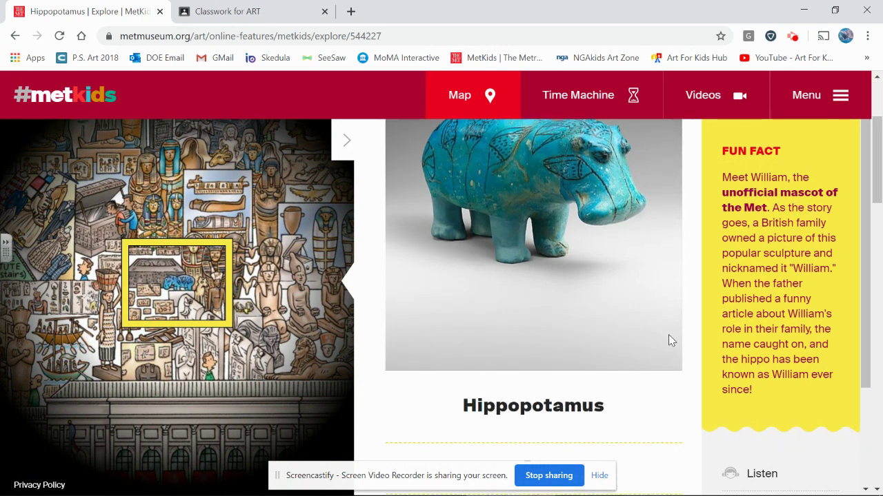
{"action": "scroll", "coordinate": [670, 340], "scroll_direction": "down", "scroll_amount": 2}
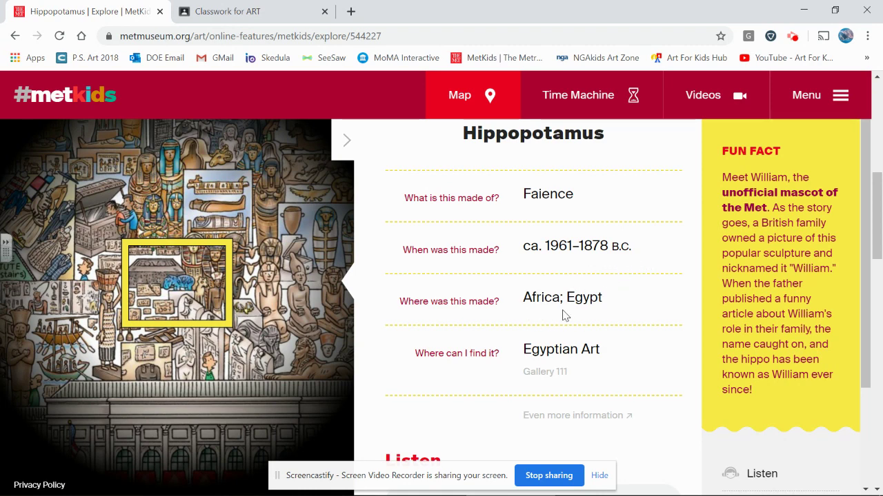
{"action": "scroll", "coordinate": [679, 232], "scroll_direction": "up", "scroll_amount": 5}
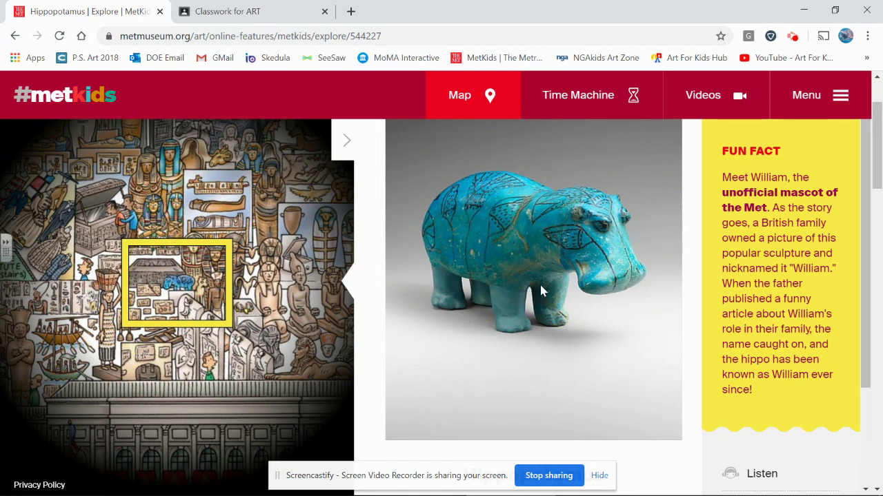
{"action": "right_click", "coordinate": [94, 11]}
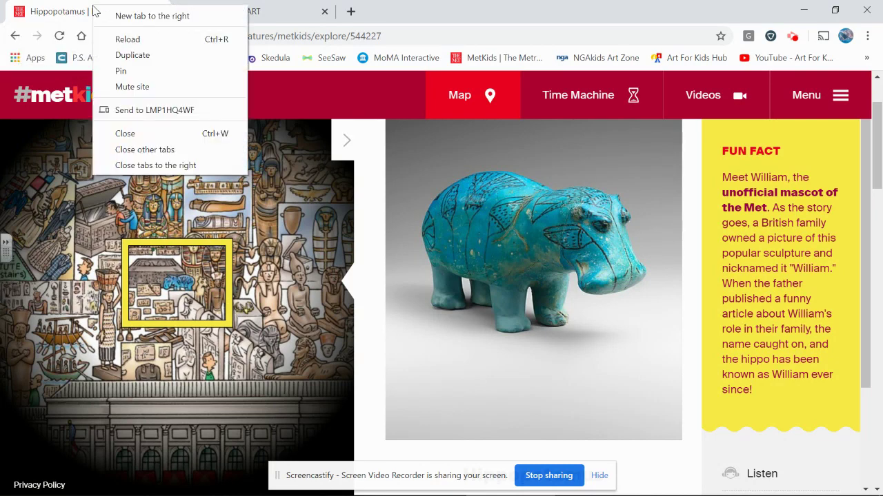
Step: Duplicate the Hippopotamus tab, look over the original page, then switch to the copy
{"action": "left_click", "coordinate": [133, 55]}
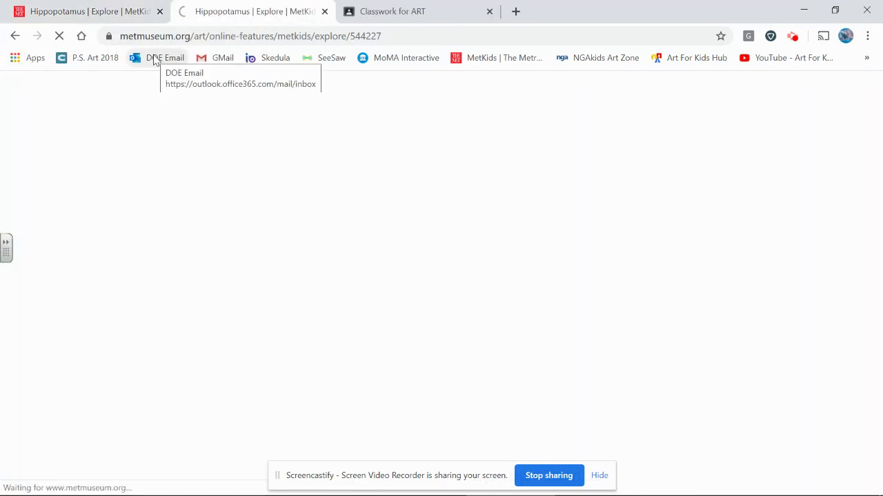
{"action": "left_click", "coordinate": [131, 10]}
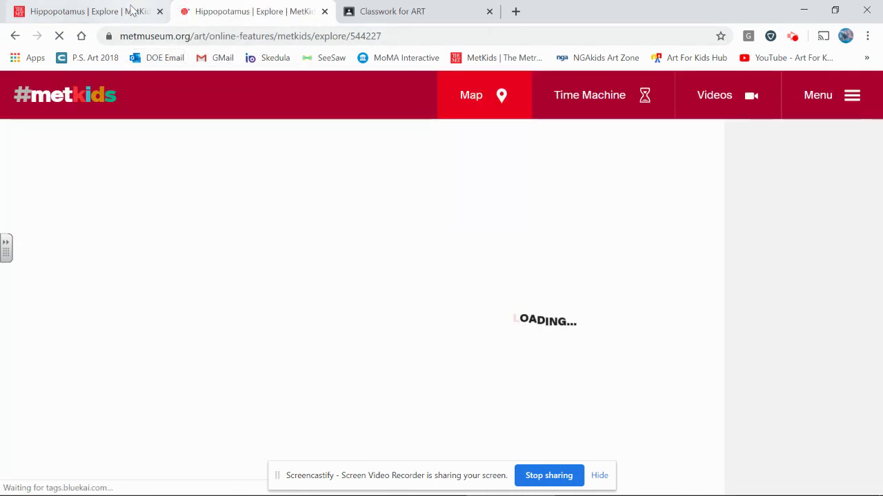
{"action": "scroll", "coordinate": [584, 277], "scroll_direction": "down", "scroll_amount": 4}
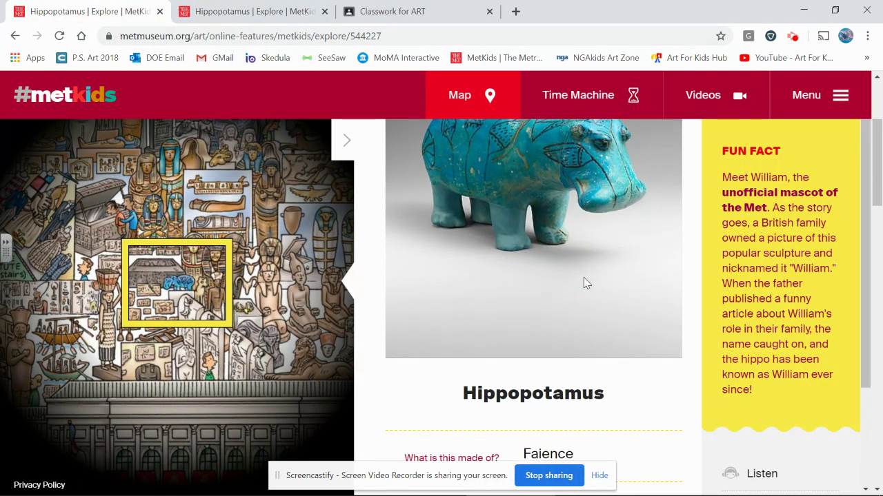
{"action": "scroll", "coordinate": [583, 283], "scroll_direction": "down", "scroll_amount": 1}
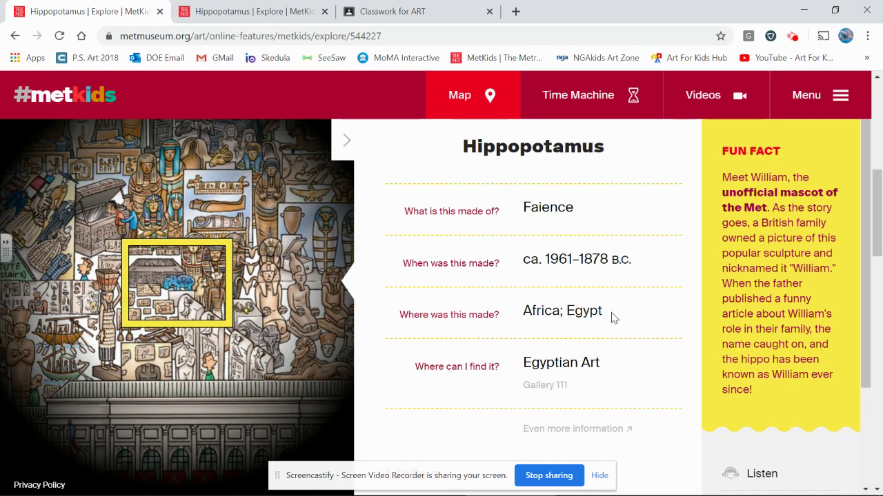
{"action": "left_click", "coordinate": [252, 21]}
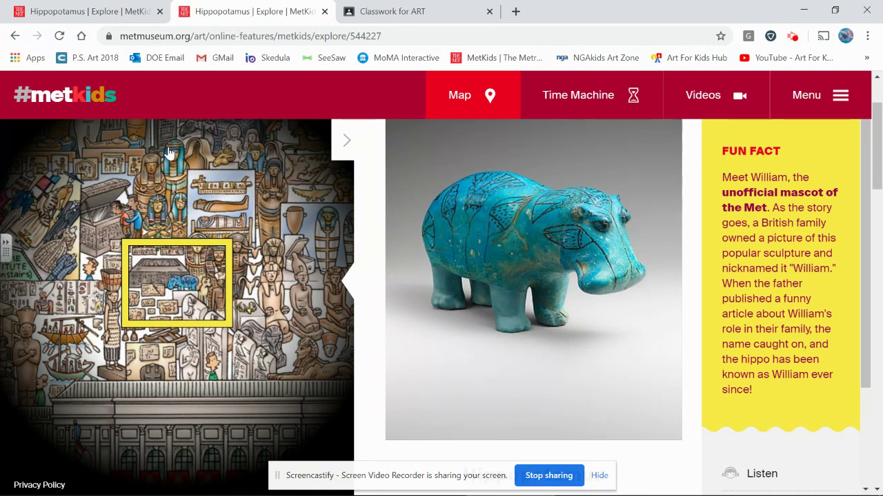
Step: Filter the Time Machine by the Creatures big idea to list 53 artworks
{"action": "left_click", "coordinate": [578, 104]}
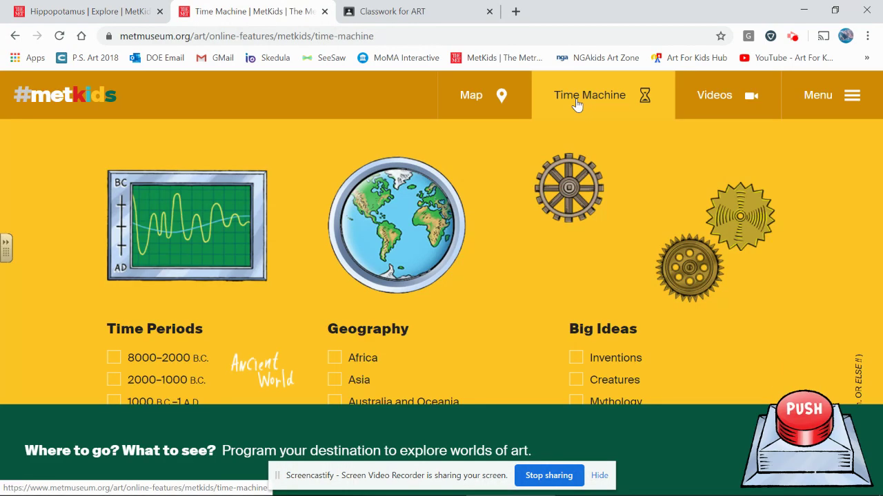
{"action": "scroll", "coordinate": [508, 232], "scroll_direction": "down", "scroll_amount": 2}
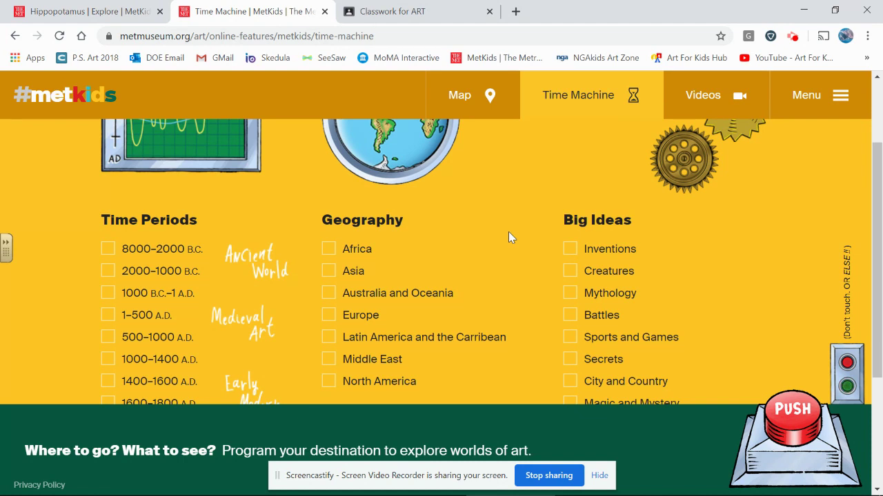
{"action": "scroll", "coordinate": [509, 232], "scroll_direction": "down", "scroll_amount": 1}
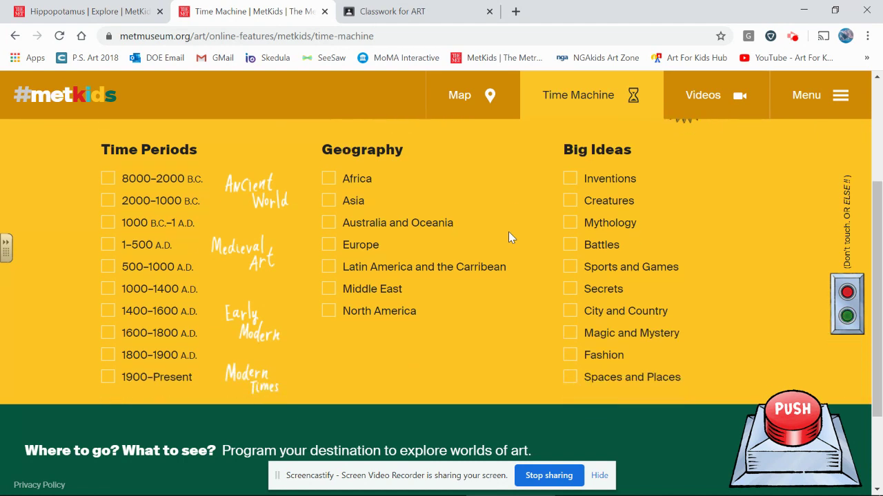
{"action": "left_click", "coordinate": [571, 193]}
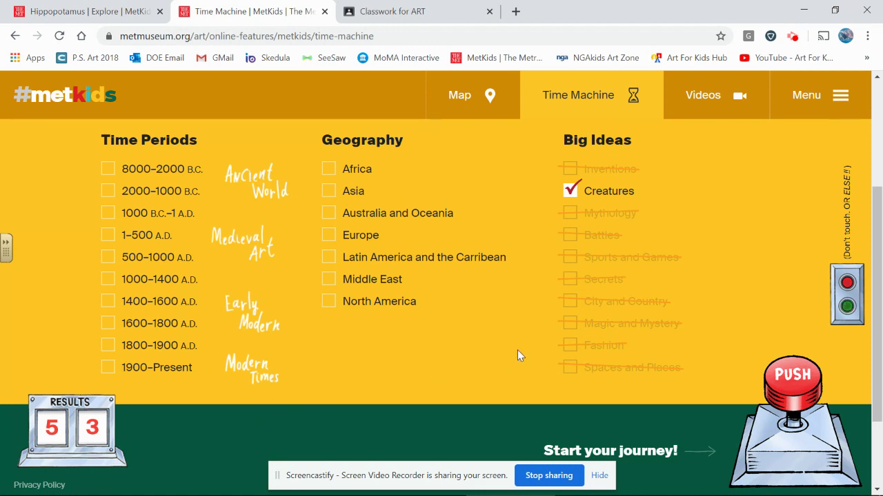
{"action": "left_click", "coordinate": [774, 379]}
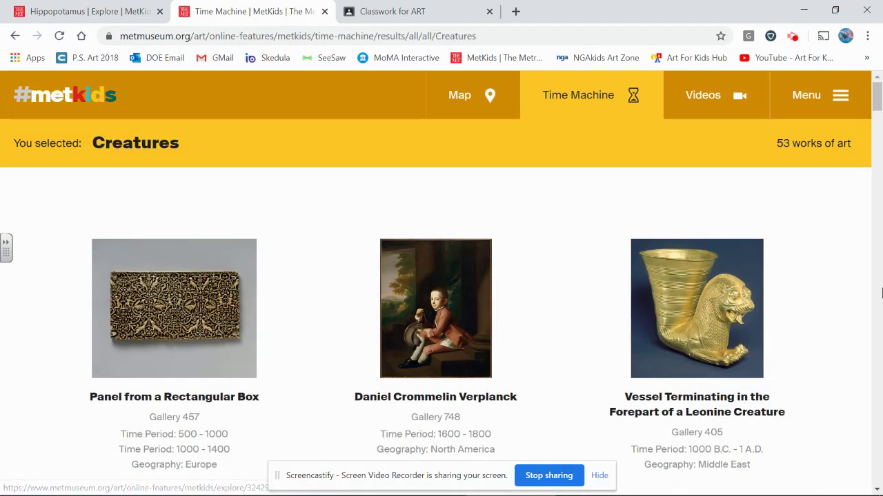
Step: Scroll the Creatures results and open the Whale Transformation Mask
{"action": "scroll", "coordinate": [837, 322], "scroll_direction": "down", "scroll_amount": 2}
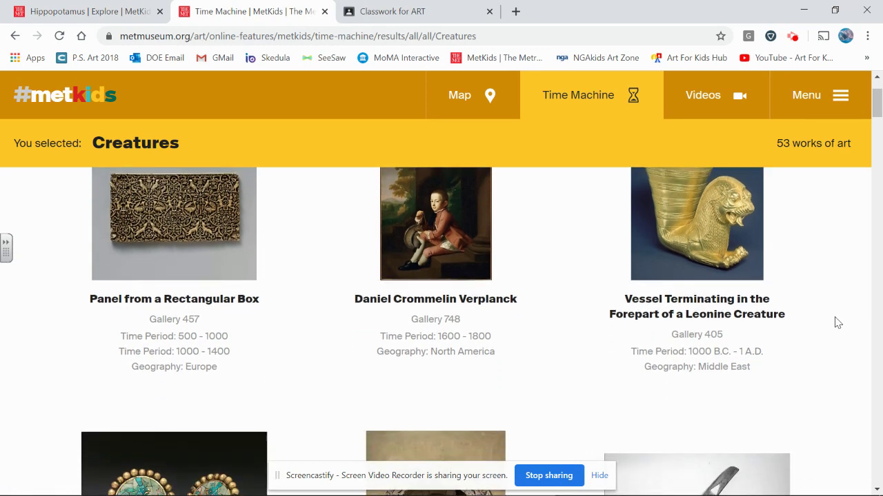
{"action": "scroll", "coordinate": [836, 322], "scroll_direction": "down", "scroll_amount": 2}
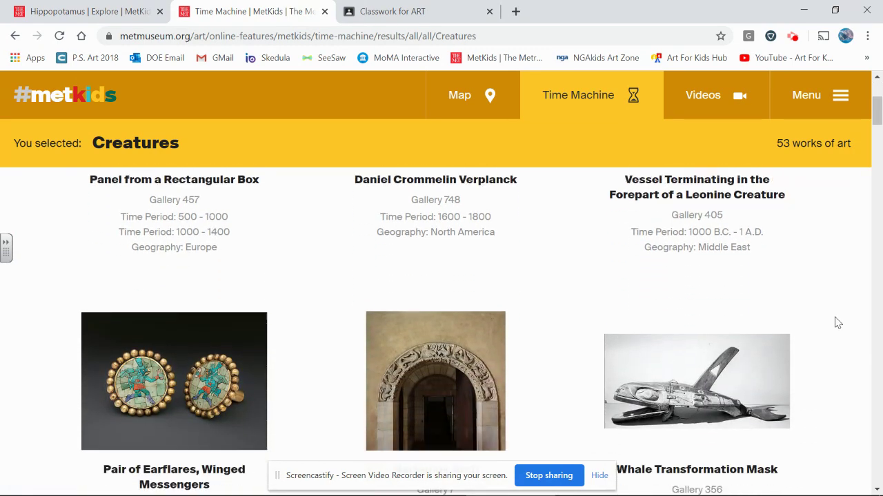
{"action": "scroll", "coordinate": [836, 322], "scroll_direction": "down", "scroll_amount": 1}
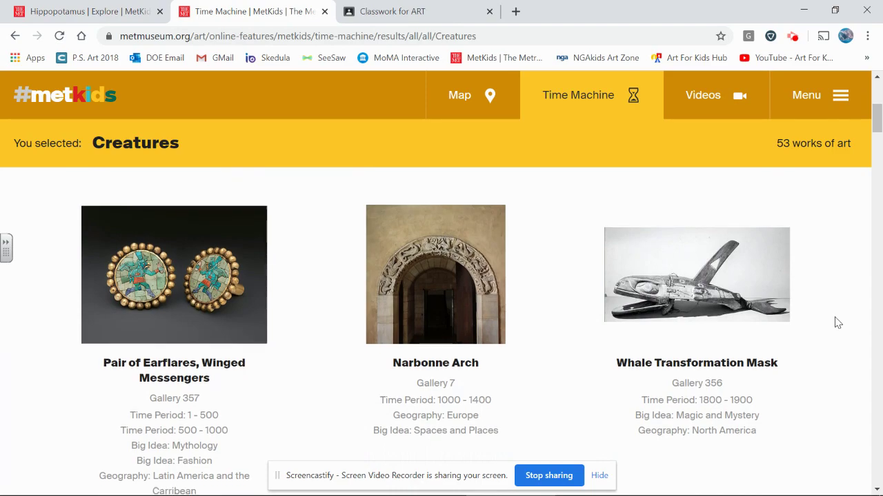
{"action": "left_click", "coordinate": [758, 298]}
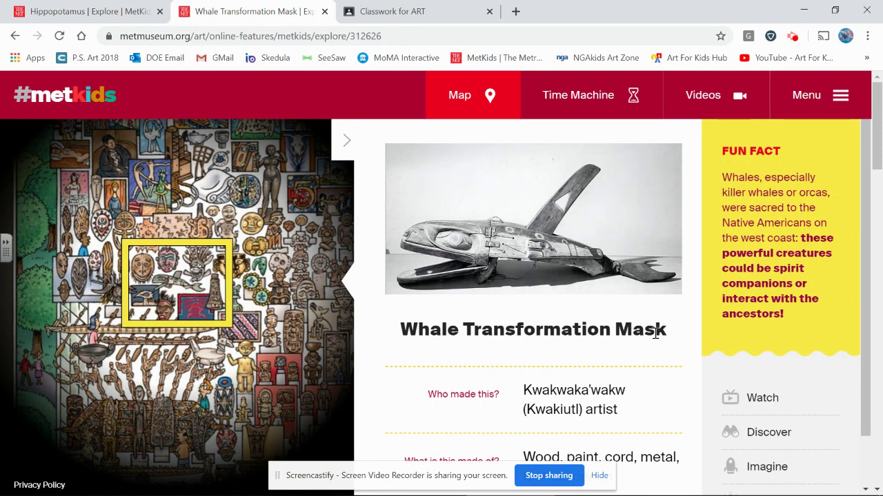
Step: Read the Whale Transformation Mask's maker, materials, date, origin and gallery, then return to the Hippopotamus tab
{"action": "scroll", "coordinate": [639, 387], "scroll_direction": "down", "scroll_amount": 3}
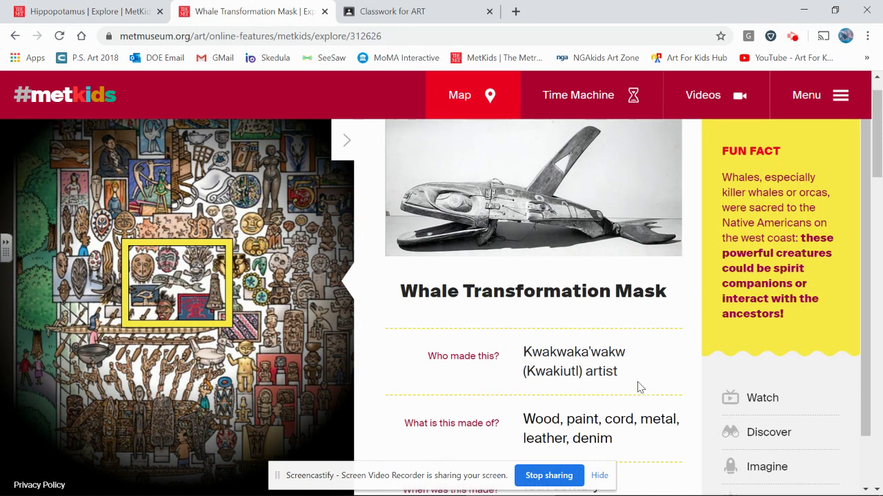
{"action": "scroll", "coordinate": [638, 387], "scroll_direction": "down", "scroll_amount": 1}
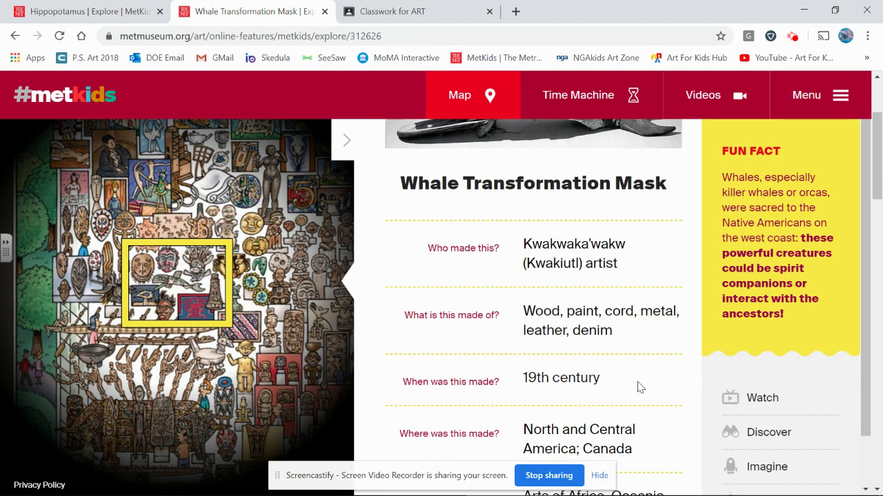
{"action": "scroll", "coordinate": [639, 387], "scroll_direction": "down", "scroll_amount": 1}
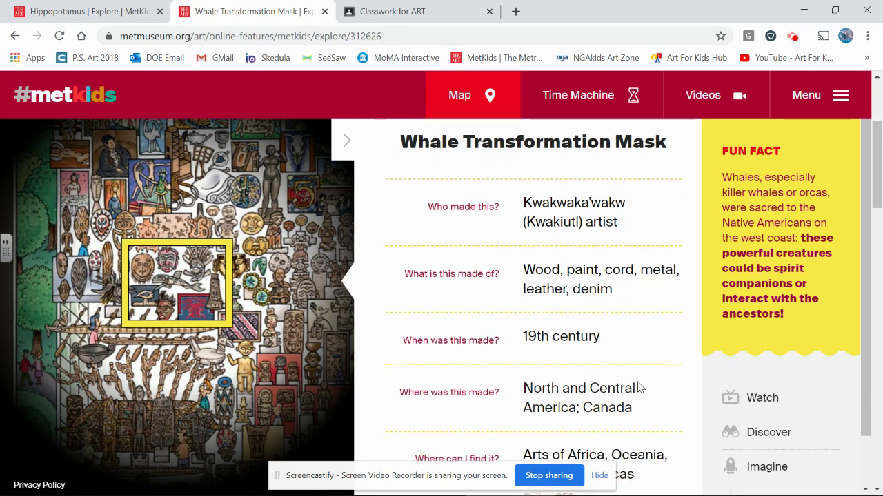
{"action": "scroll", "coordinate": [638, 387], "scroll_direction": "up", "scroll_amount": 3}
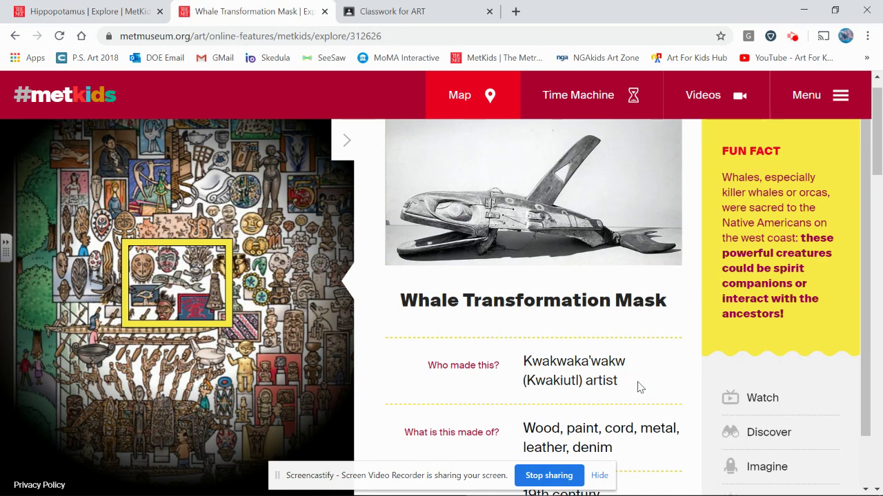
{"action": "scroll", "coordinate": [638, 388], "scroll_direction": "down", "scroll_amount": 3}
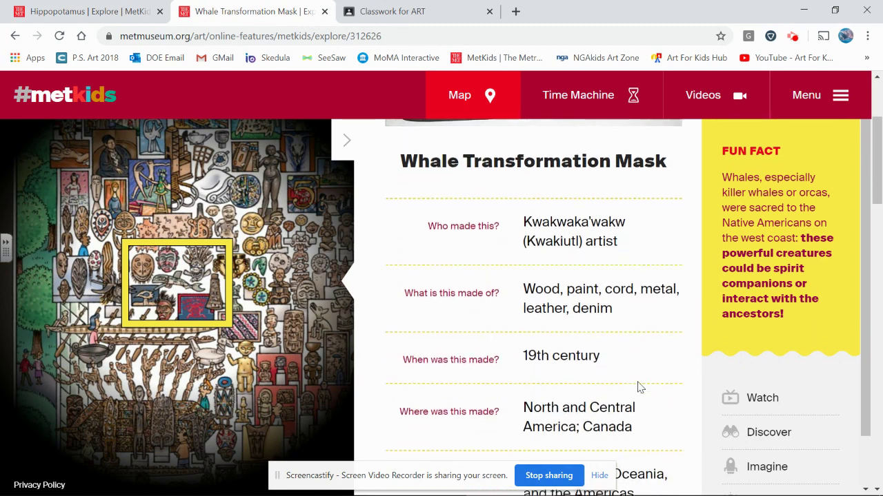
{"action": "scroll", "coordinate": [639, 388], "scroll_direction": "down", "scroll_amount": 1}
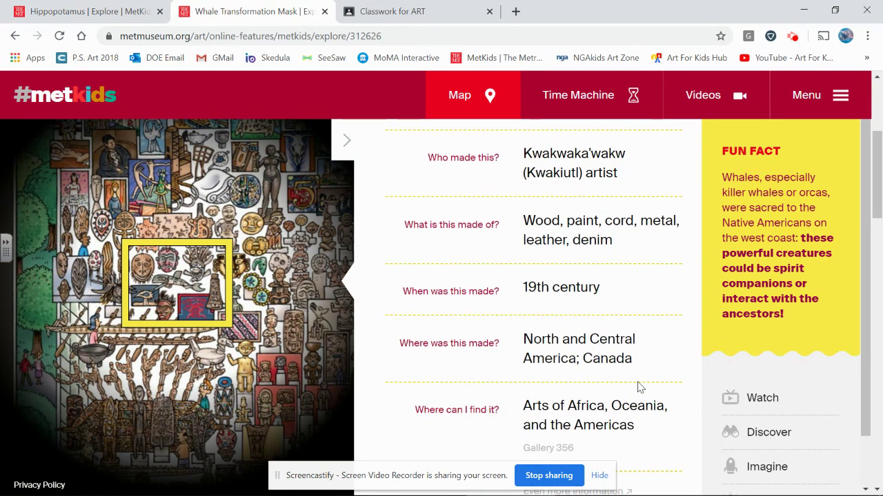
{"action": "scroll", "coordinate": [639, 388], "scroll_direction": "down", "scroll_amount": 1}
{"action": "scroll", "coordinate": [638, 387], "scroll_direction": "up", "scroll_amount": 3}
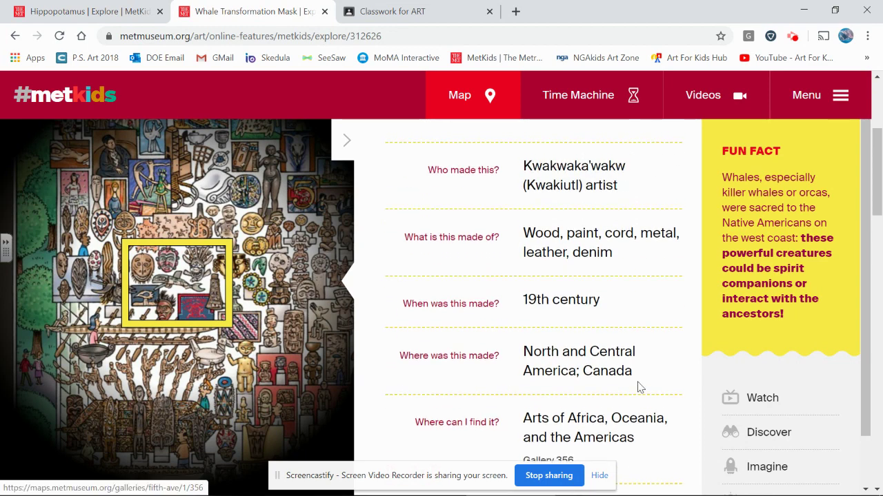
{"action": "scroll", "coordinate": [638, 387], "scroll_direction": "up", "scroll_amount": 2}
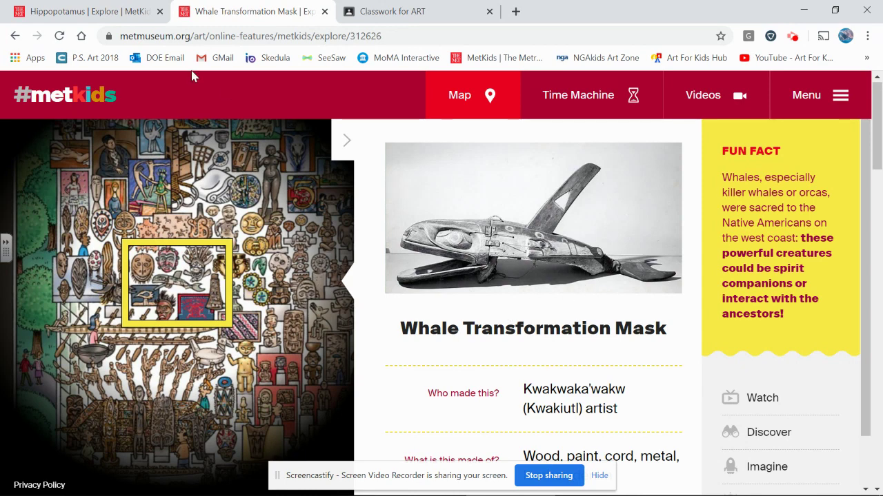
{"action": "left_click", "coordinate": [110, 11]}
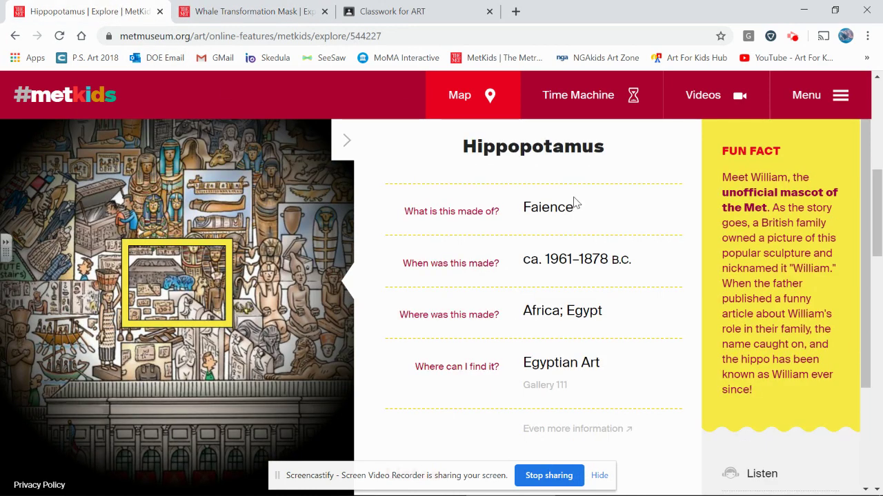
Step: View the full Hippopotamus image, then switch to the 'Classwork for ART' tab
{"action": "scroll", "coordinate": [550, 238], "scroll_direction": "up", "scroll_amount": 1}
{"action": "scroll", "coordinate": [550, 237], "scroll_direction": "up", "scroll_amount": 5}
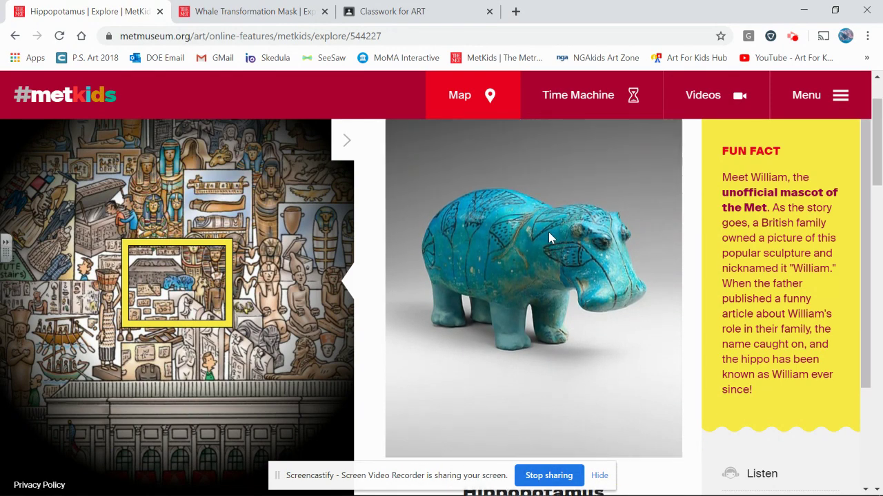
{"action": "left_click", "coordinate": [389, 19]}
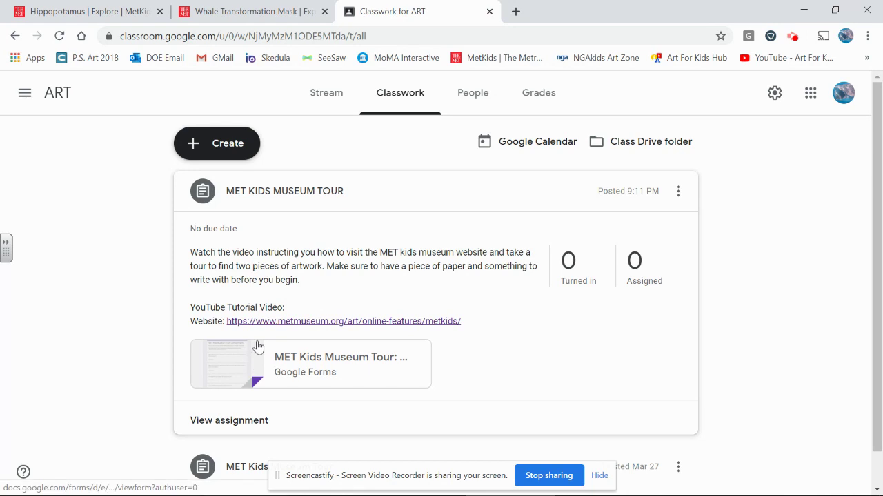
Step: Open the attached MET Kids Museum Tour: Comparing Art form, check both artwork tabs, and scroll to its questions
{"action": "left_click", "coordinate": [232, 369]}
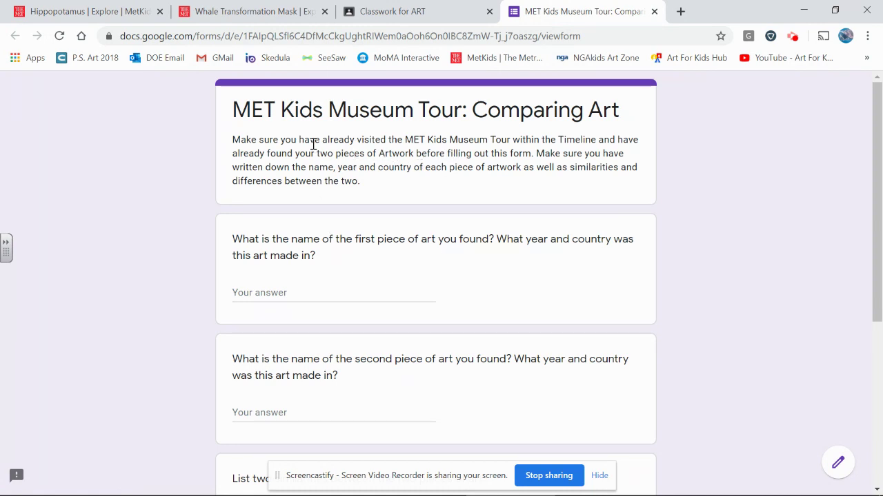
{"action": "left_click", "coordinate": [227, 17]}
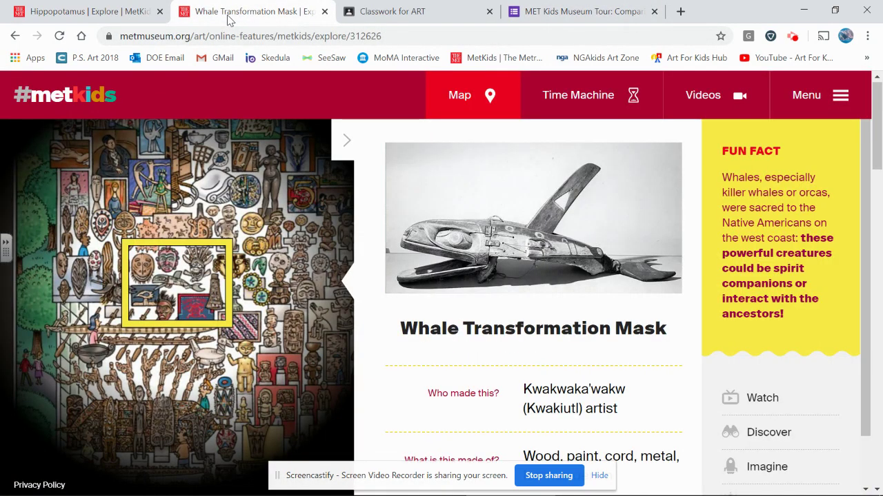
{"action": "left_click", "coordinate": [108, 17]}
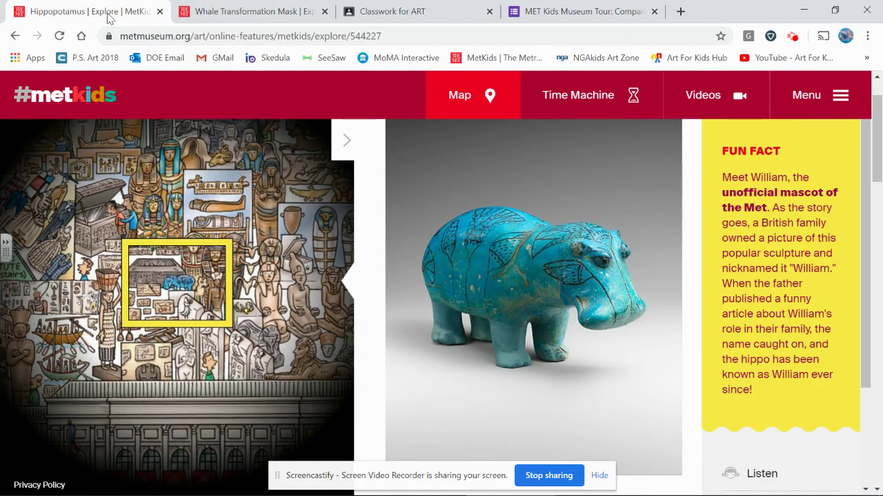
{"action": "left_click", "coordinate": [617, 11]}
{"action": "scroll", "coordinate": [335, 305], "scroll_direction": "down", "scroll_amount": 1}
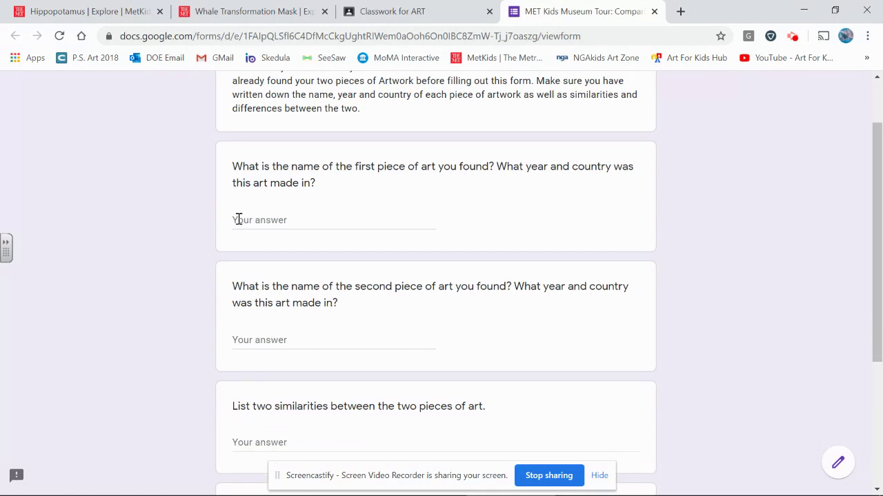
Step: Answer the first question with 'Hippopotamus, 1961-1878 BC, Africa/Egypt', then go back to the Hippopotamus tab
{"action": "type", "text": "H"}
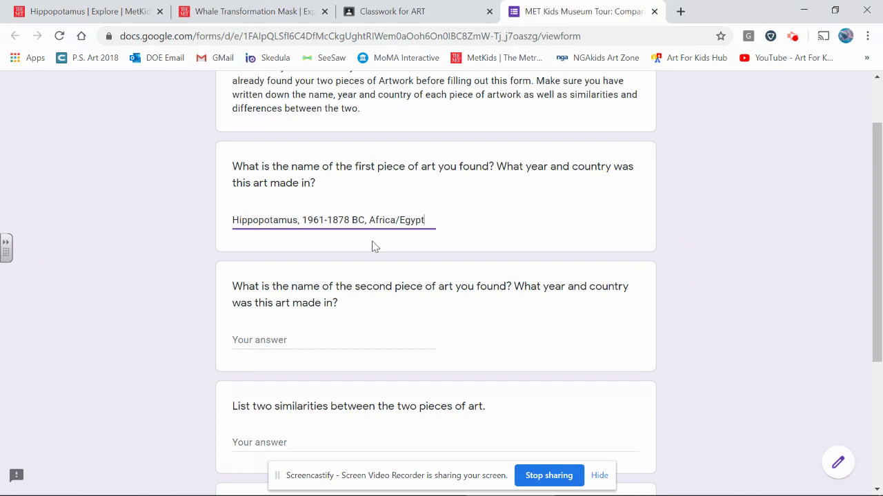
{"action": "scroll", "coordinate": [482, 262], "scroll_direction": "down", "scroll_amount": 1}
{"action": "left_click", "coordinate": [408, 171]}
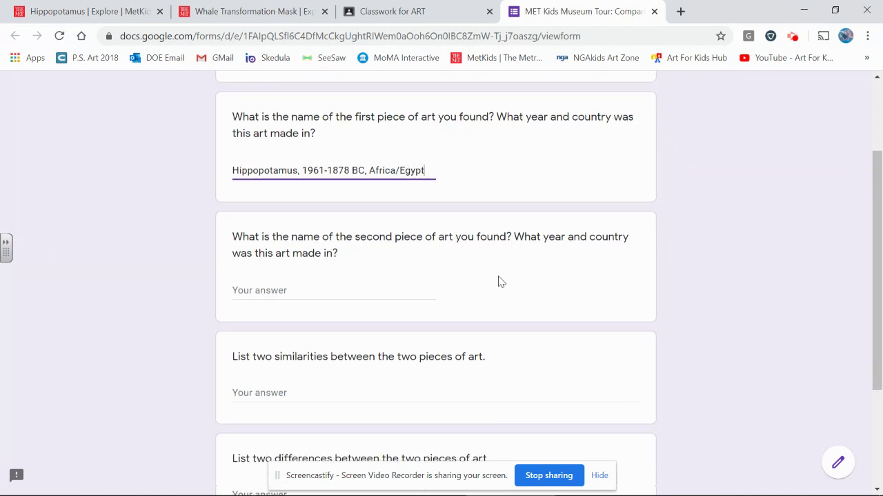
{"action": "scroll", "coordinate": [475, 177], "scroll_direction": "down", "scroll_amount": 3}
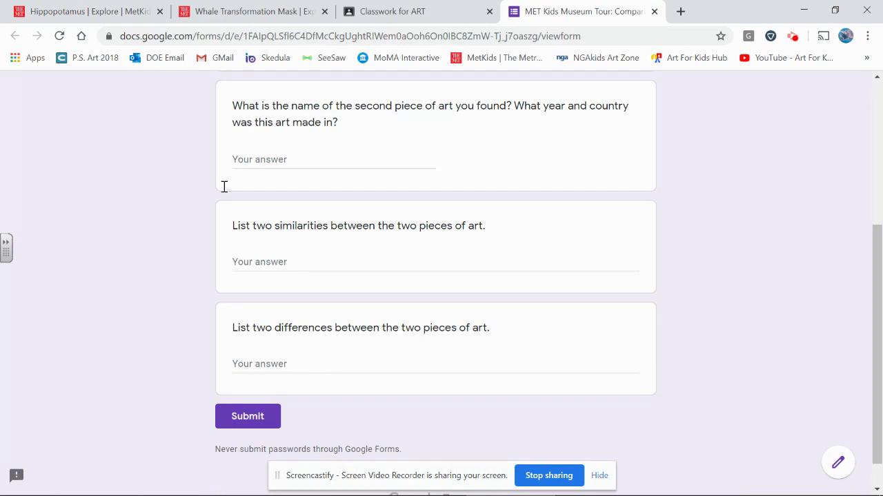
{"action": "left_click", "coordinate": [90, 12]}
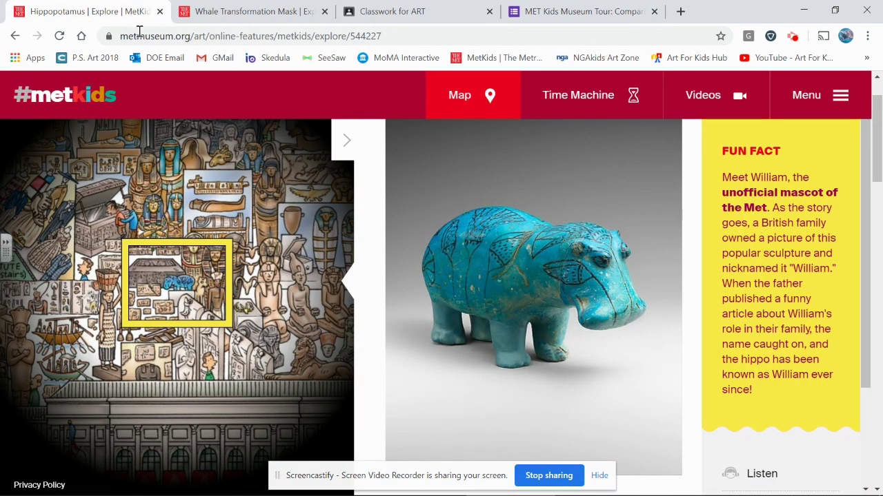
Step: Compare the Hippopotamus and Whale Transformation Mask tabs back and forth, ending on the whale mask
{"action": "left_click", "coordinate": [234, 17]}
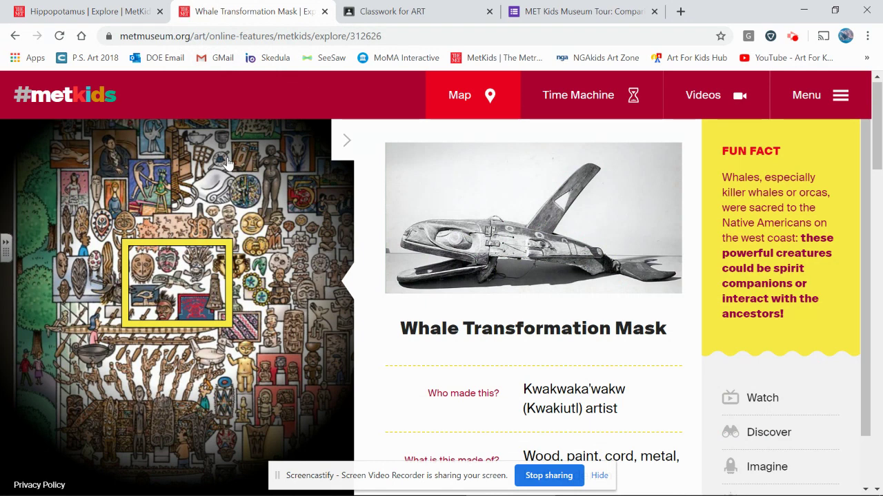
{"action": "left_click", "coordinate": [109, 14]}
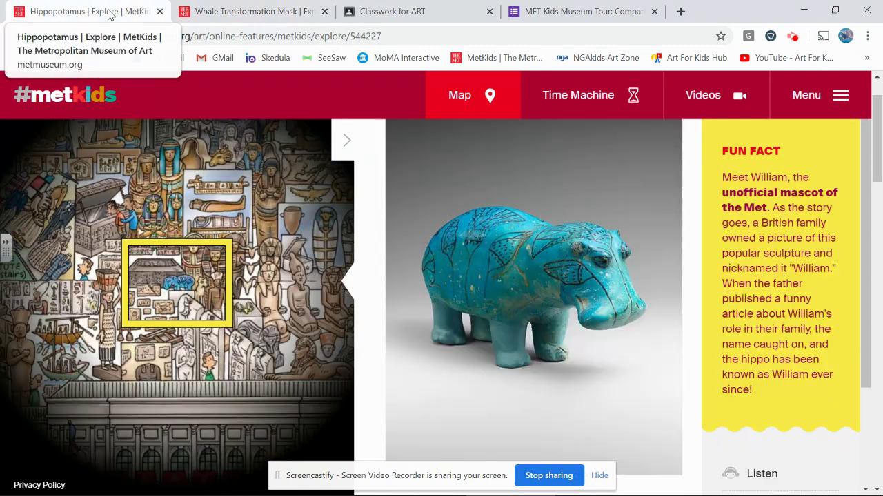
{"action": "left_click", "coordinate": [241, 16]}
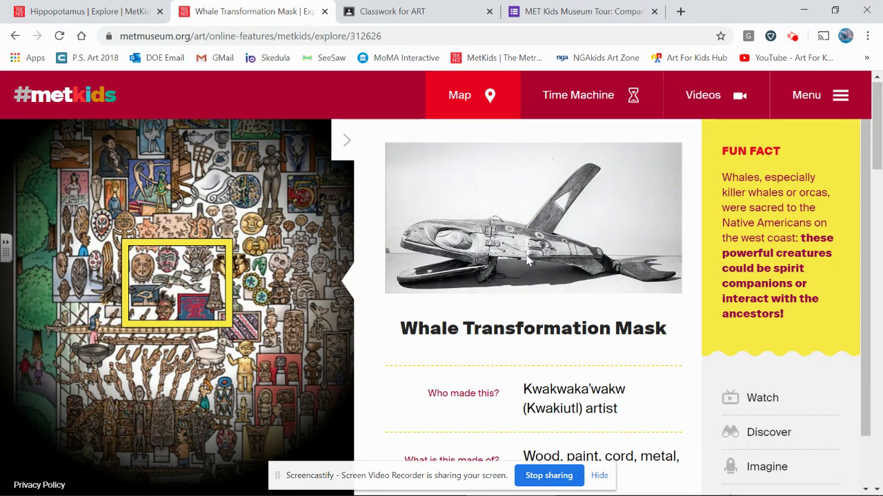
{"action": "left_click", "coordinate": [105, 12]}
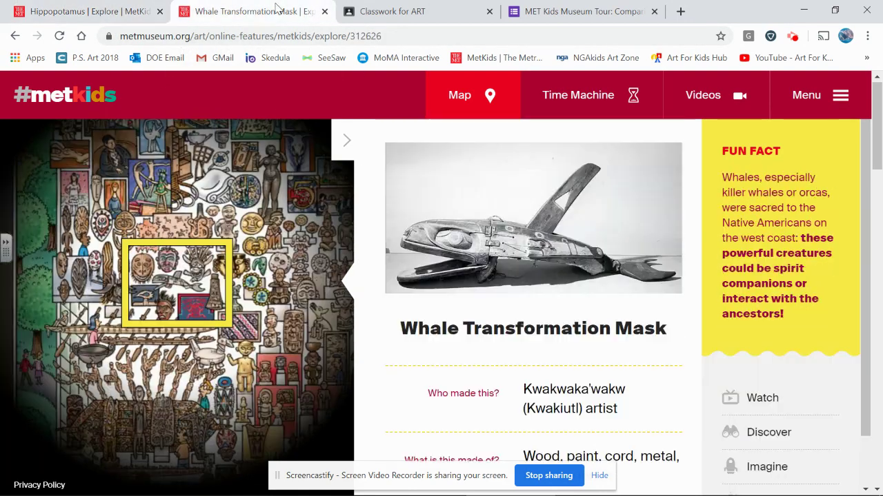
{"action": "left_click", "coordinate": [276, 9]}
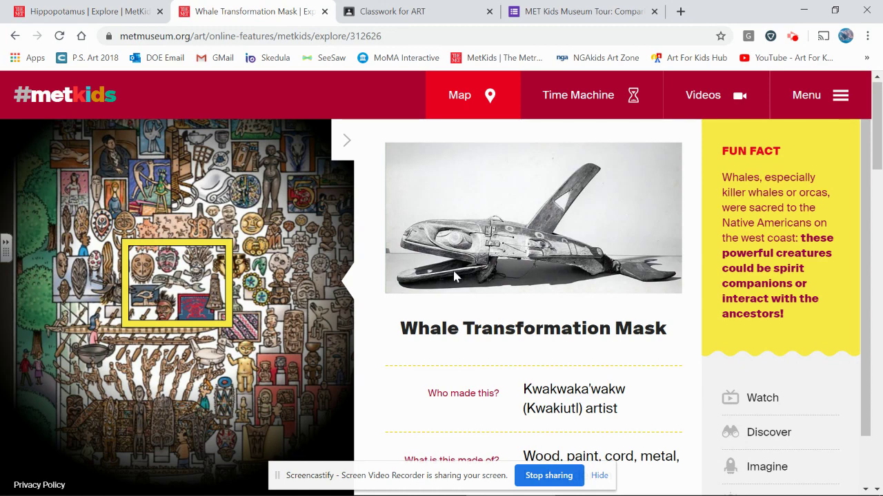
Step: Scroll through the Whale Transformation Mask and Hippopotamus pages to compare their details
{"action": "scroll", "coordinate": [456, 279], "scroll_direction": "down", "scroll_amount": 2}
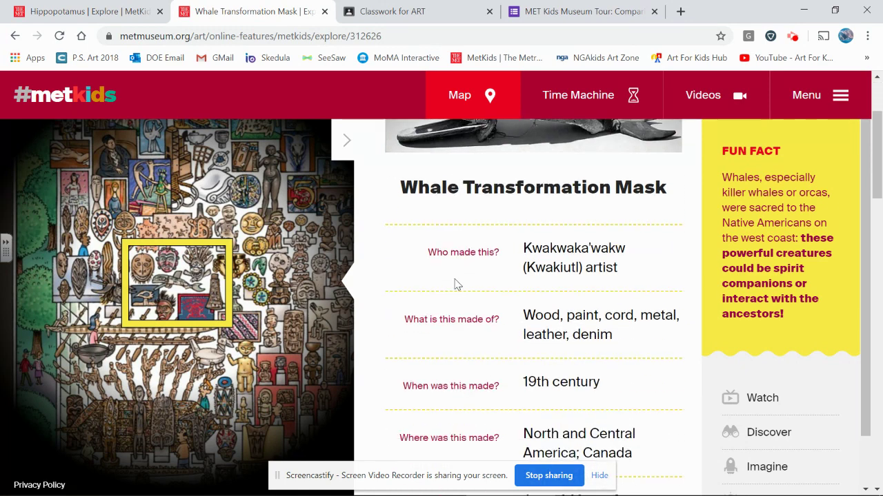
{"action": "scroll", "coordinate": [455, 283], "scroll_direction": "down", "scroll_amount": 1}
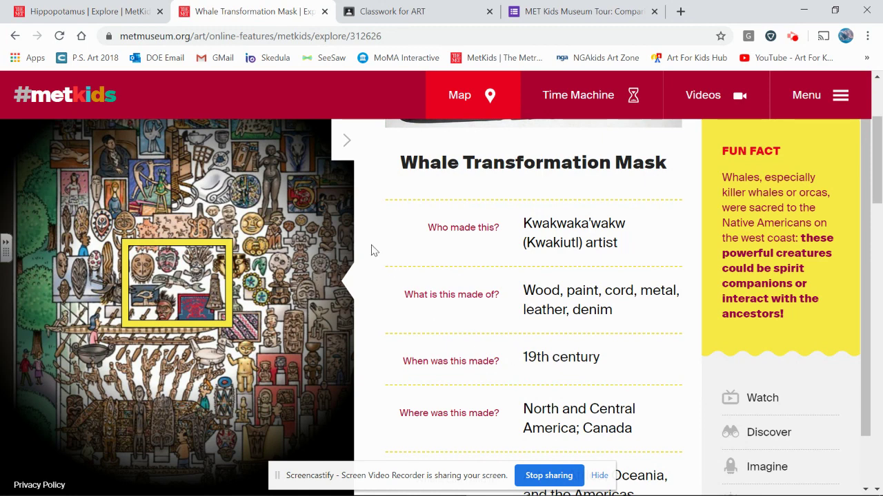
{"action": "left_click", "coordinate": [86, 9]}
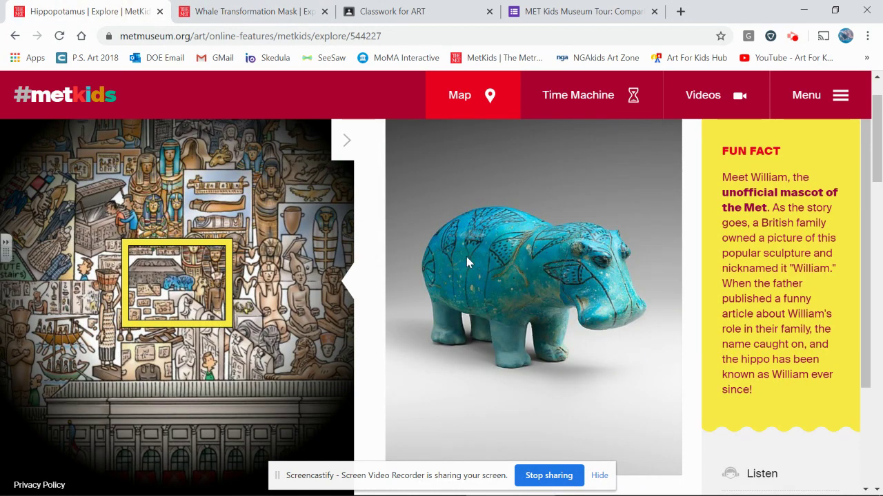
{"action": "scroll", "coordinate": [506, 298], "scroll_direction": "down", "scroll_amount": 5}
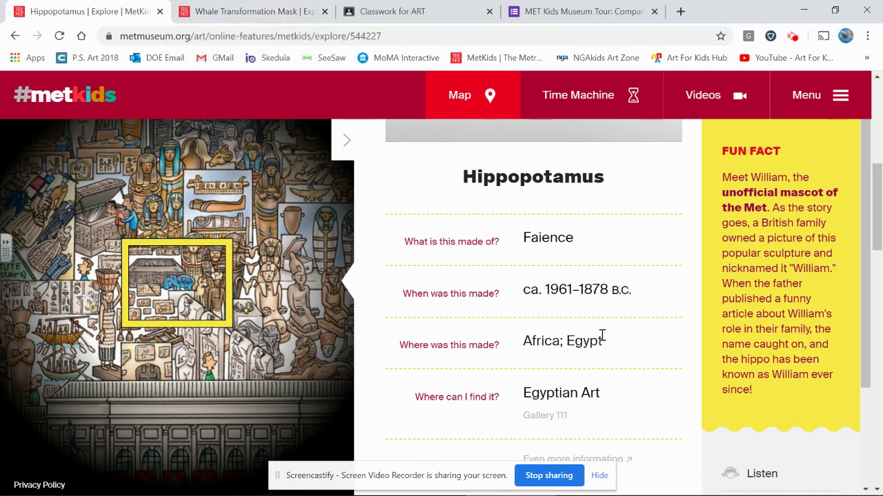
{"action": "left_click", "coordinate": [263, 10]}
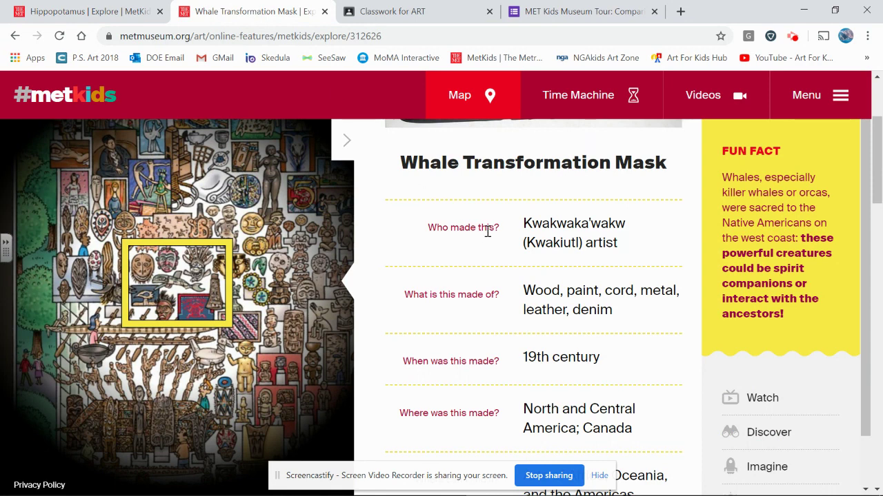
Step: Check the comparing-art form, then replace the Hippopotamus page with the MetKids home page
{"action": "left_click", "coordinate": [529, 9]}
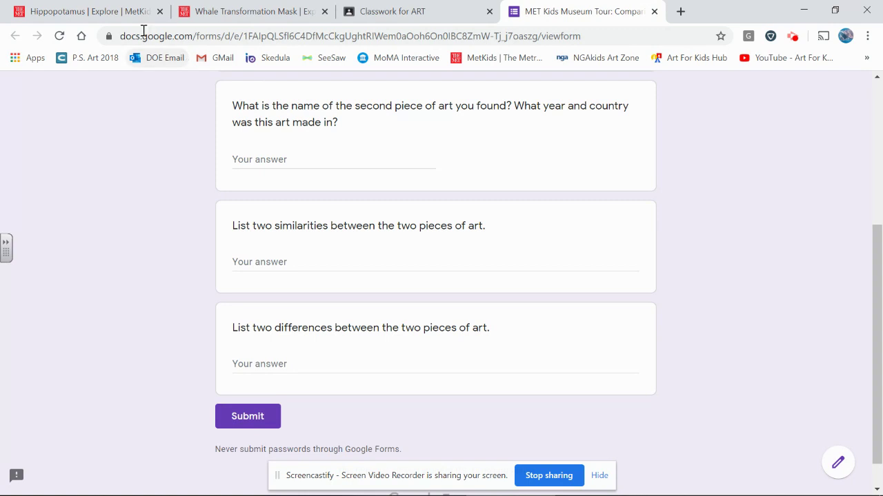
{"action": "left_click", "coordinate": [103, 11]}
{"action": "left_click", "coordinate": [59, 100]}
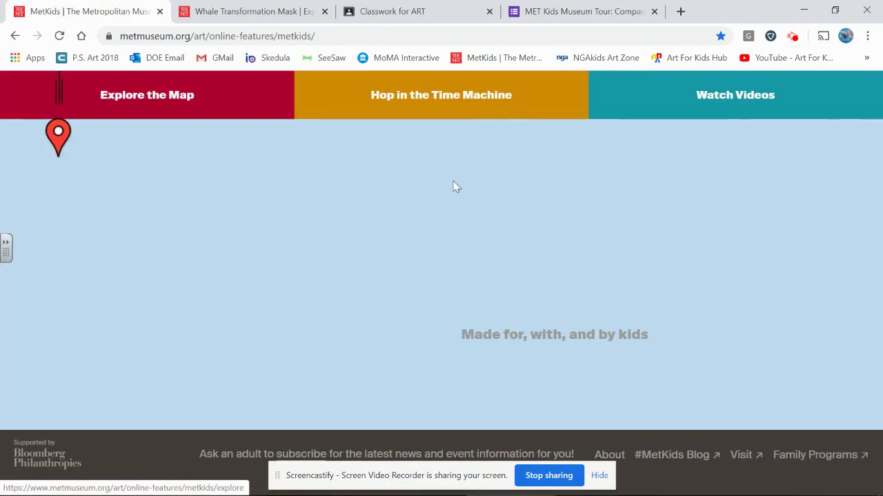